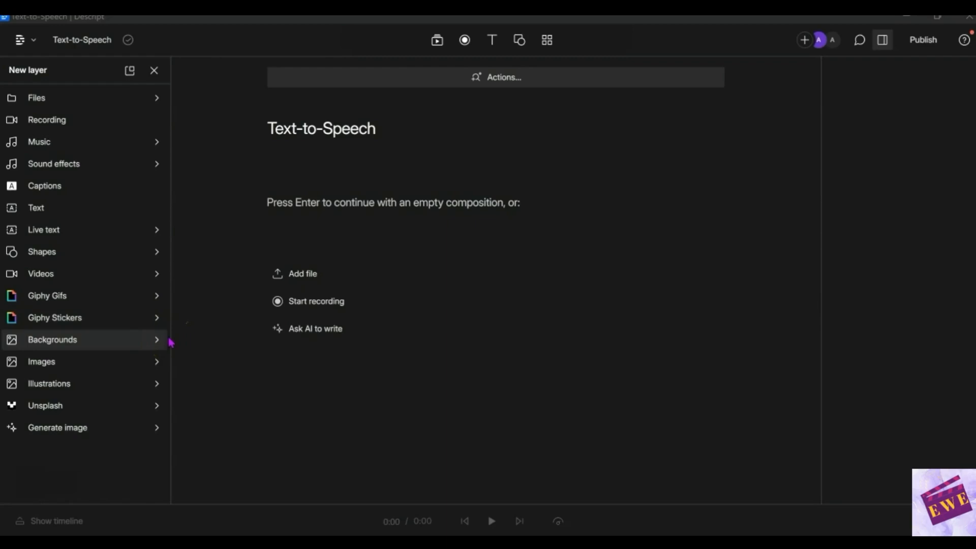
Start writing in the empty composition and paste in the copied paragraph about wrestling as the script
{"action": "left_click", "coordinate": [275, 203]}
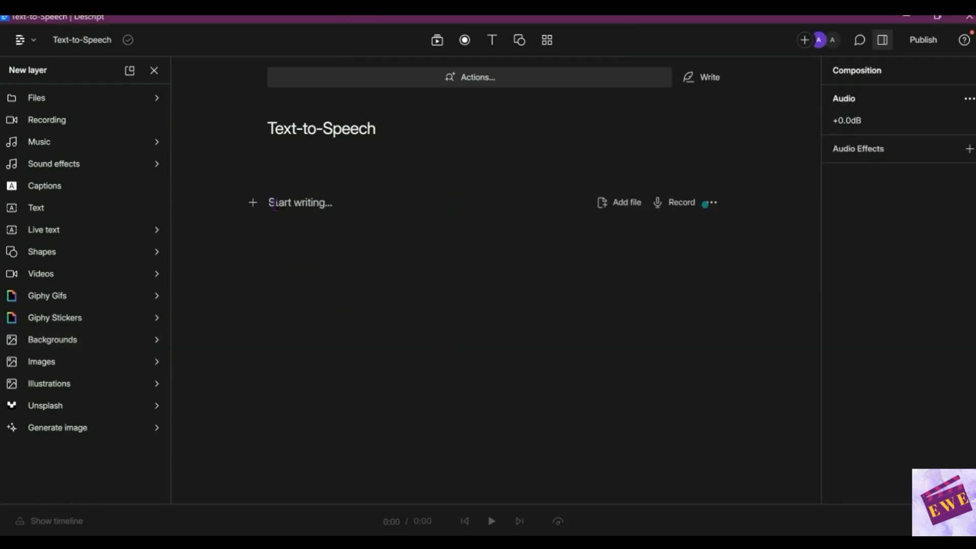
{"action": "right_click", "coordinate": [275, 203]}
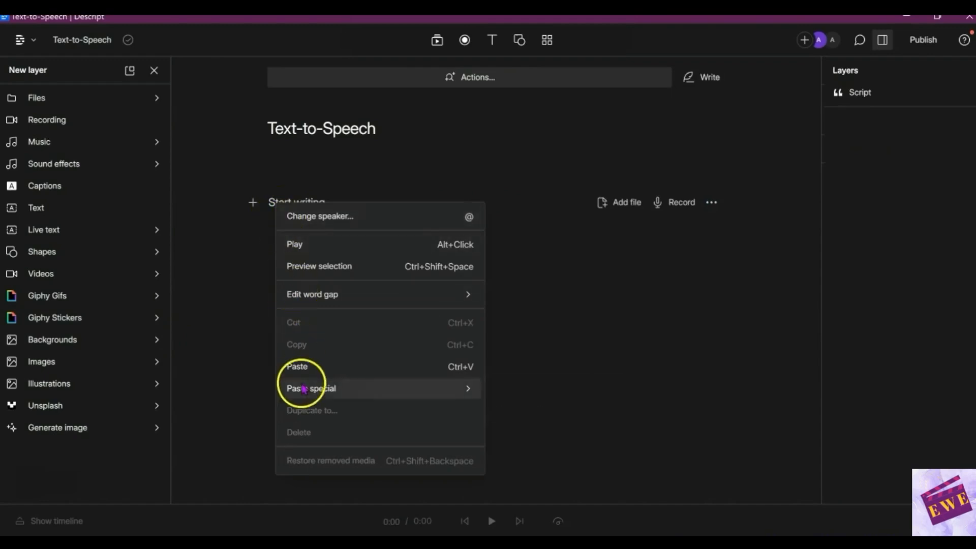
{"action": "left_click", "coordinate": [303, 367]}
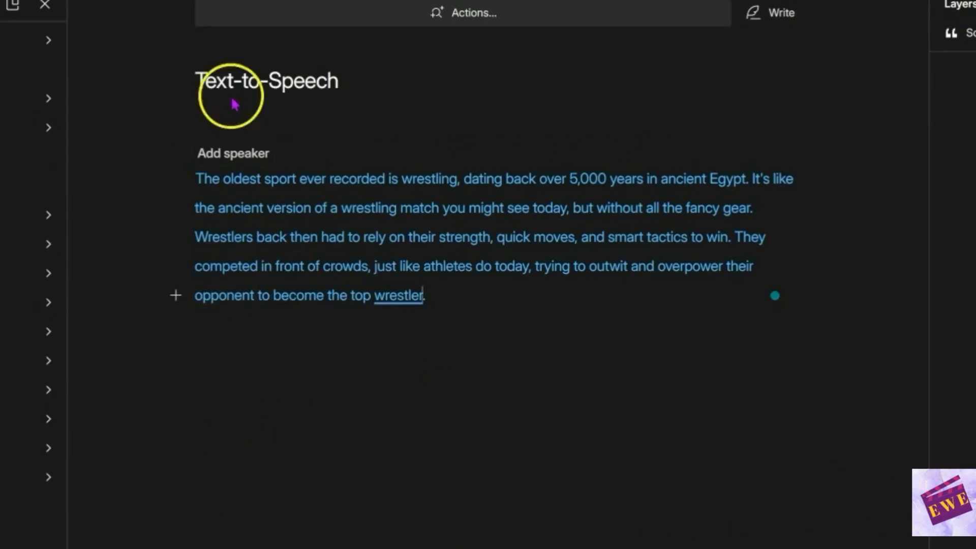
{"action": "left_click", "coordinate": [218, 344]}
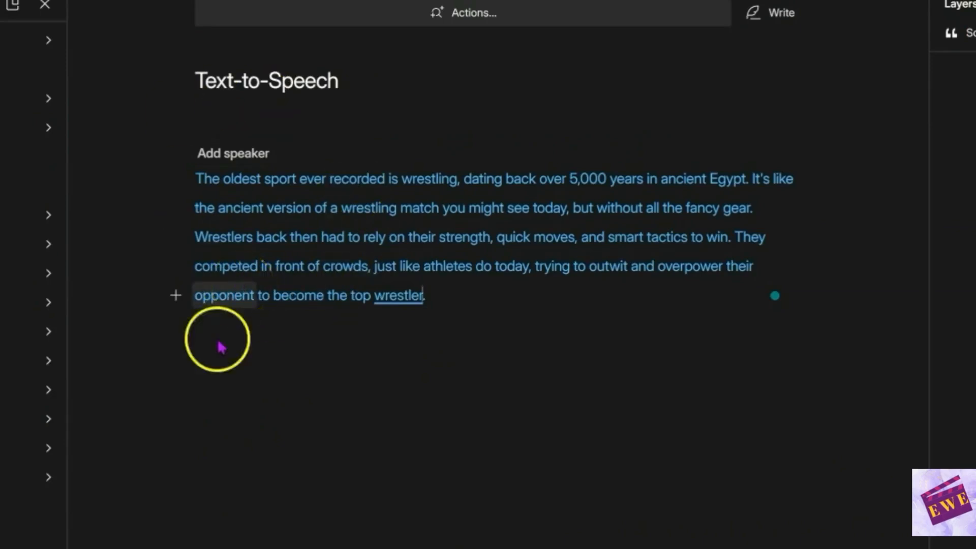
Show the timeline, enlarge its area, and try playing the pasted script from the beginning
{"action": "left_click", "coordinate": [71, 519]}
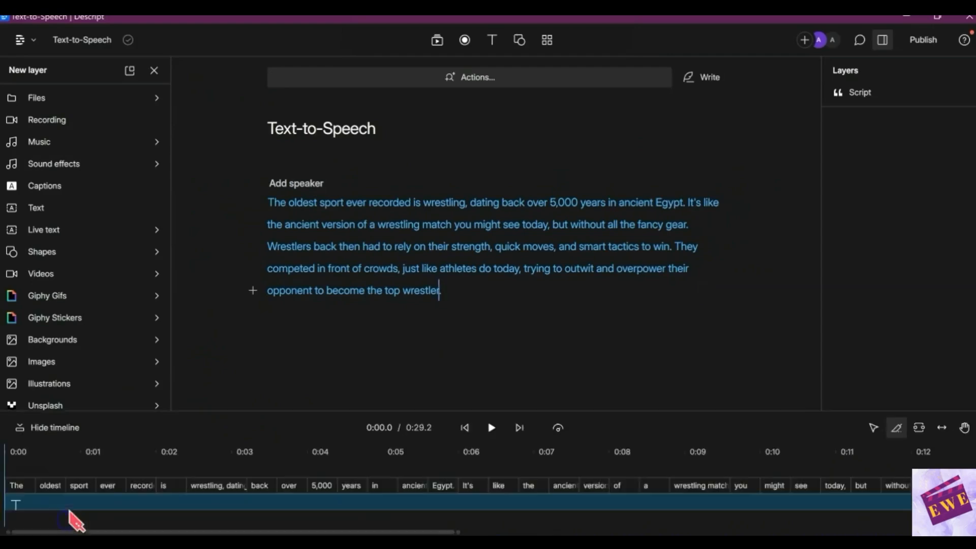
{"action": "left_click", "coordinate": [53, 433]}
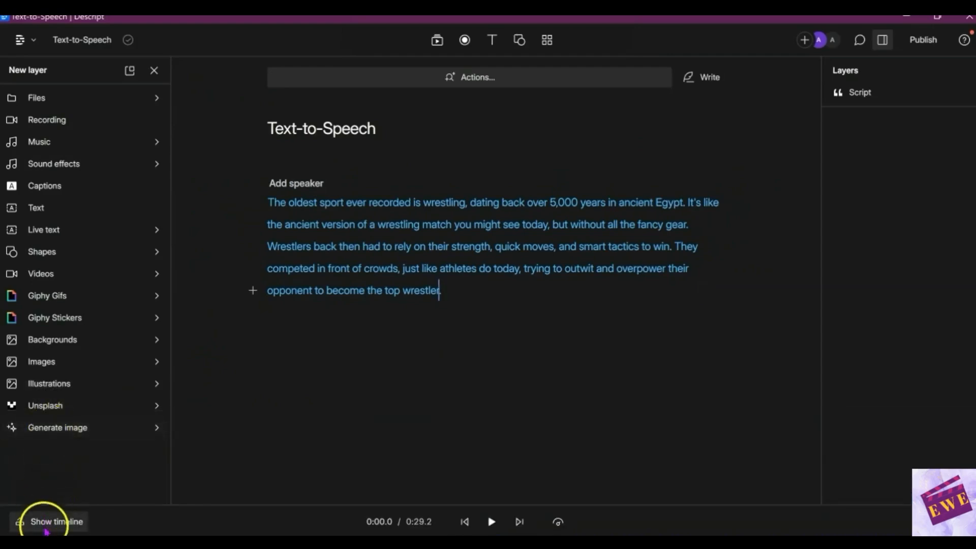
{"action": "left_click", "coordinate": [51, 523]}
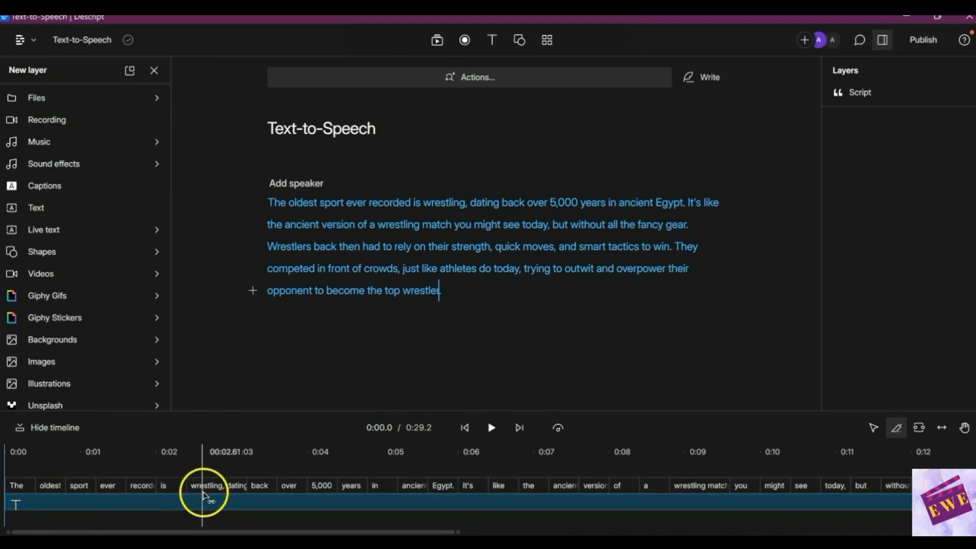
{"action": "left_click_drag", "start_coordinate": [257, 409], "coordinate": [257, 374]}
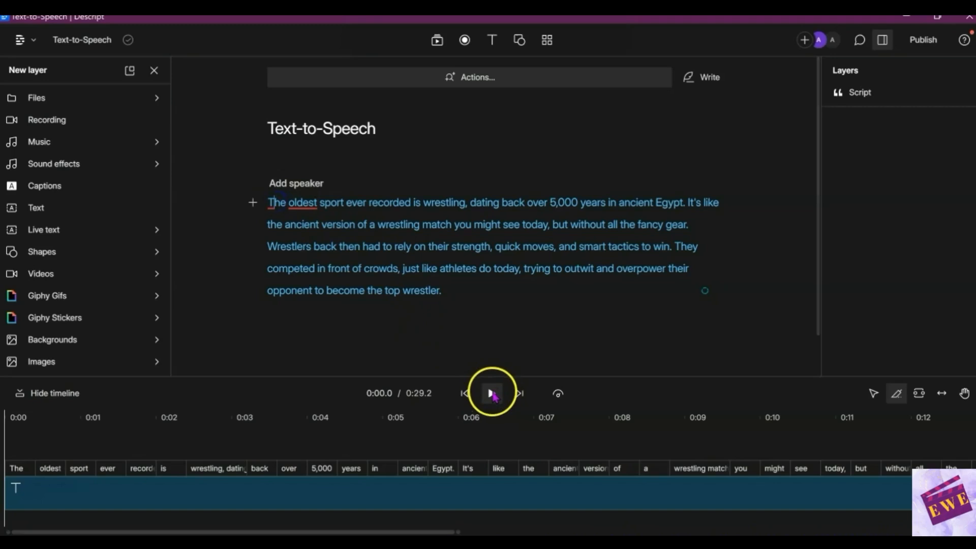
{"action": "left_click", "coordinate": [491, 394]}
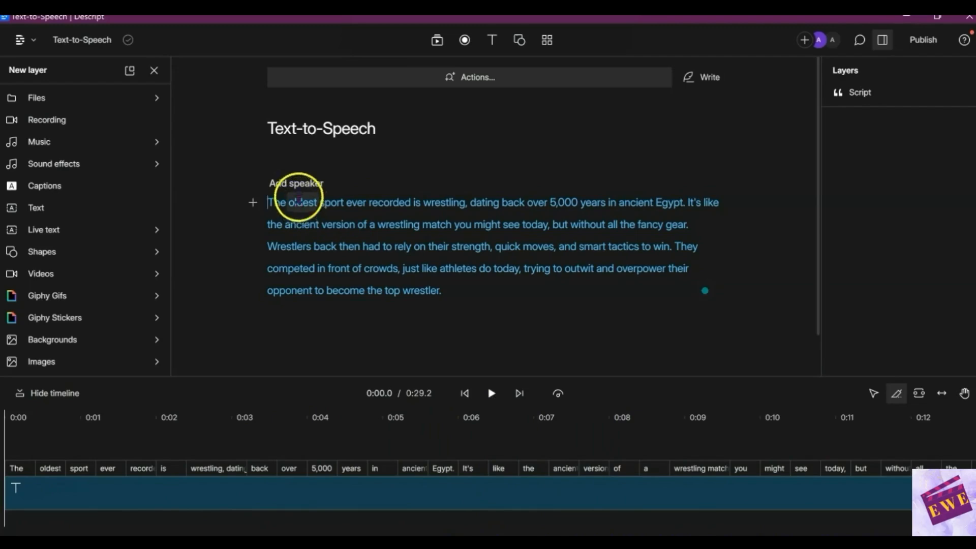
Open the stock AI speakers for the script's unassigned speaker label and look through the available voices
{"action": "left_click", "coordinate": [293, 183]}
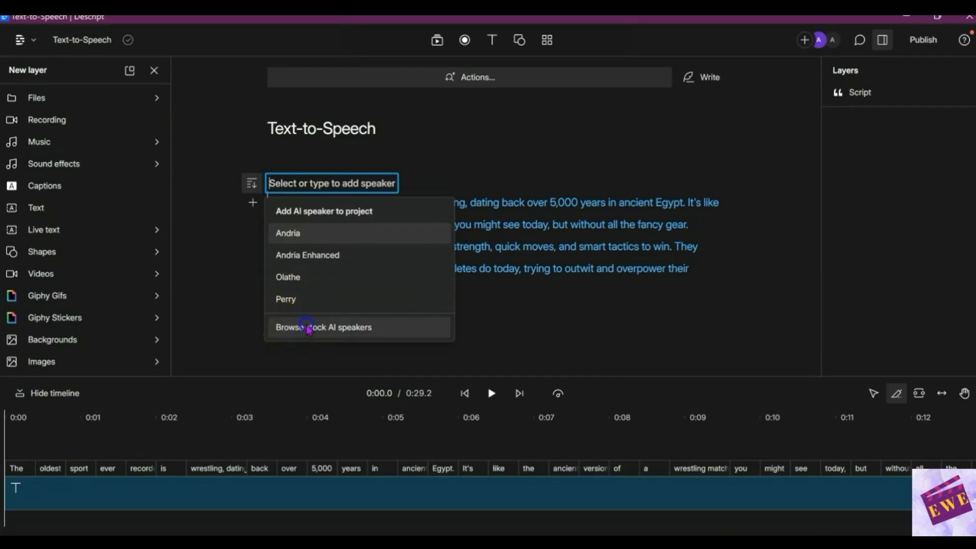
{"action": "left_click", "coordinate": [293, 328]}
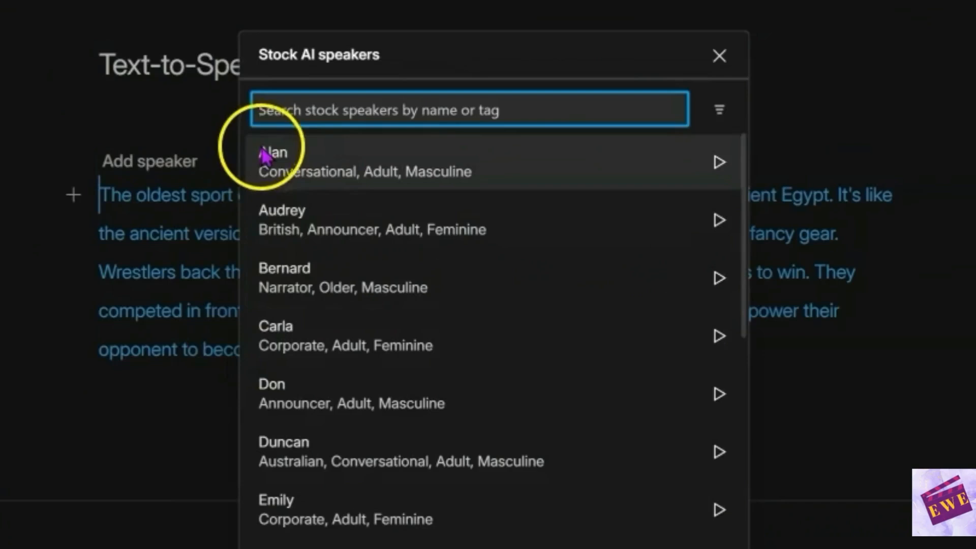
{"action": "scroll", "coordinate": [290, 394], "scroll_direction": "down", "scroll_amount": 12}
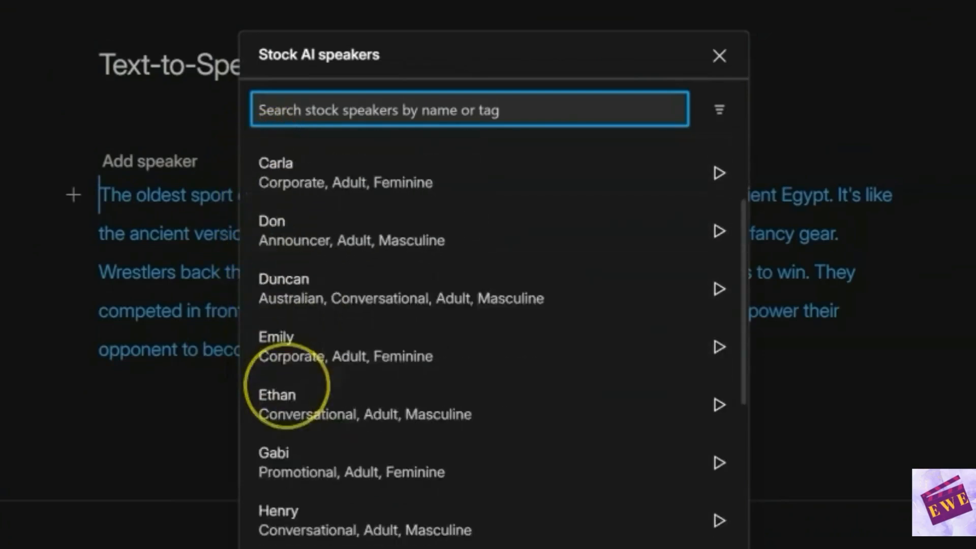
{"action": "scroll", "coordinate": [290, 396], "scroll_direction": "down", "scroll_amount": 2}
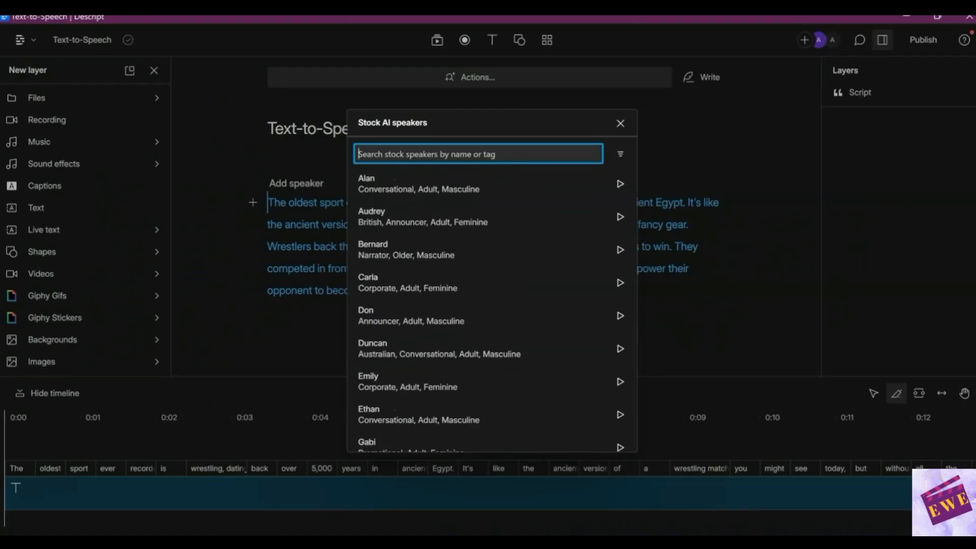
{"action": "left_click", "coordinate": [363, 192]}
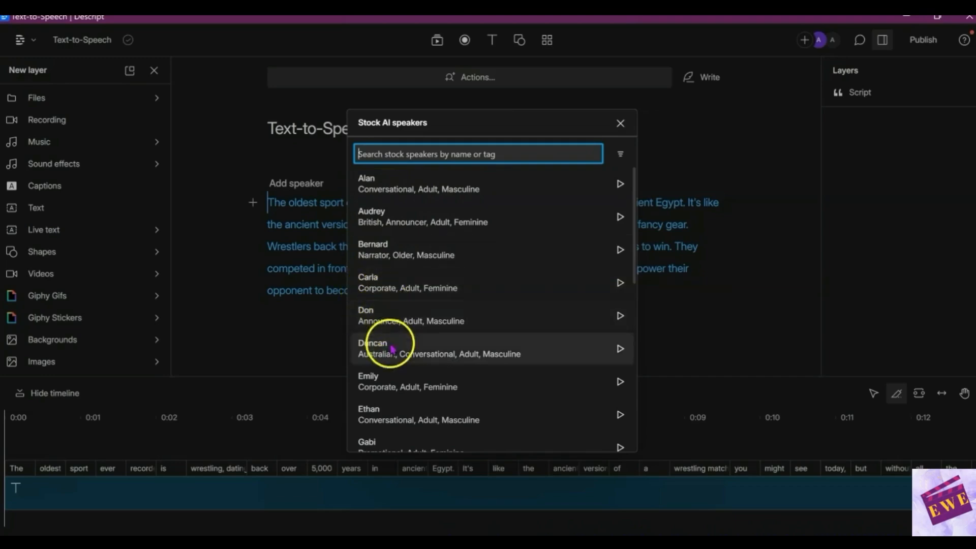
{"action": "scroll", "coordinate": [366, 366], "scroll_direction": "down", "scroll_amount": 3}
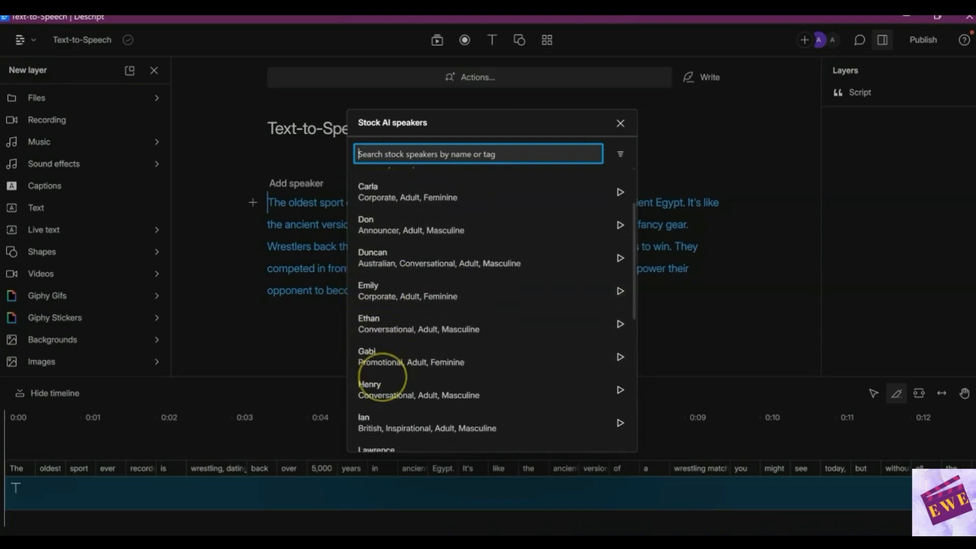
{"action": "scroll", "coordinate": [375, 387], "scroll_direction": "down", "scroll_amount": 2}
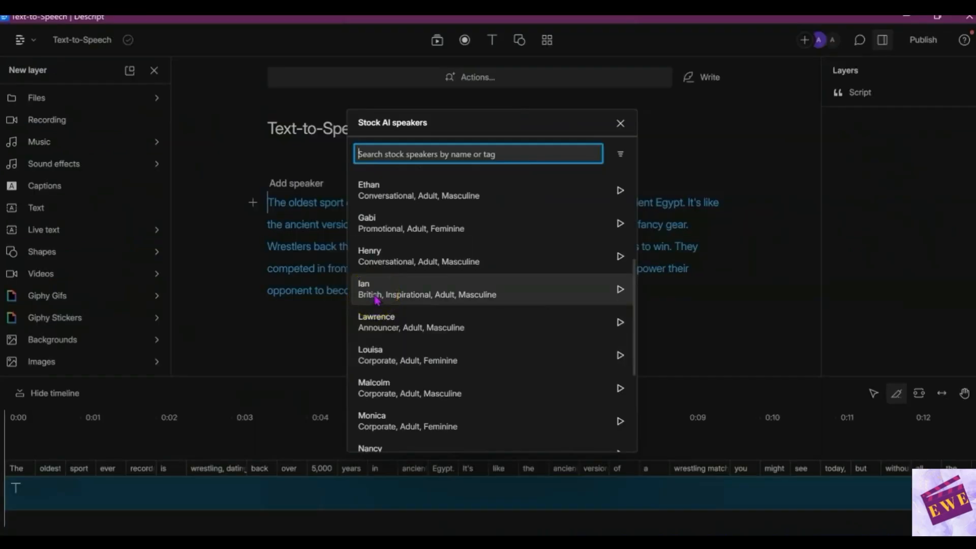
{"action": "scroll", "coordinate": [497, 249], "scroll_direction": "up", "scroll_amount": 5}
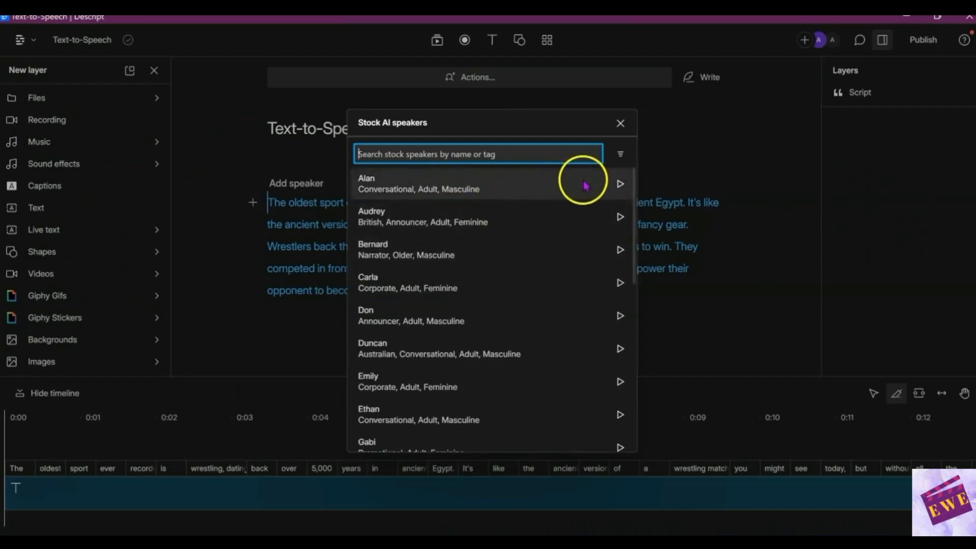
Preview the stock voices Alan, Bernard, Audrey and Don, dismissing the update notice along the way
{"action": "left_click", "coordinate": [619, 186]}
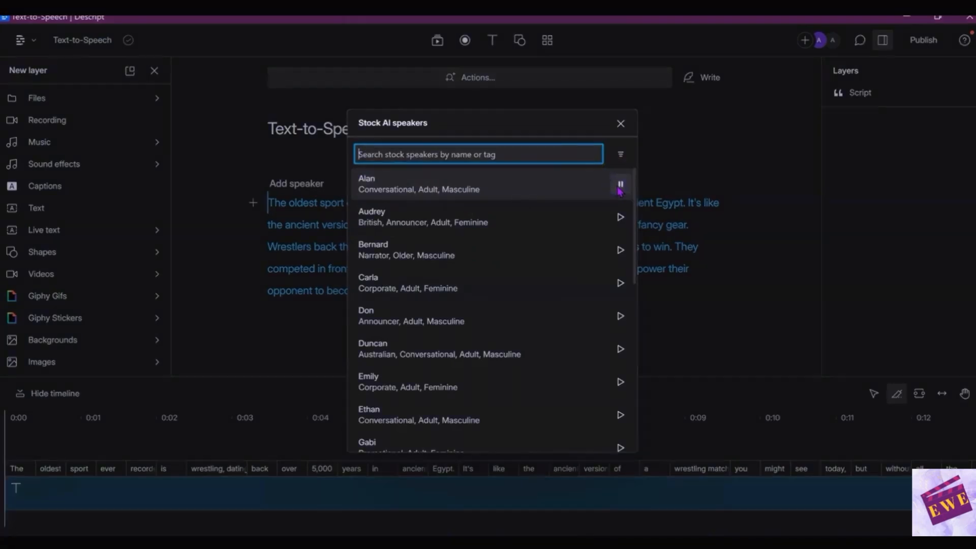
{"action": "left_click", "coordinate": [619, 249]}
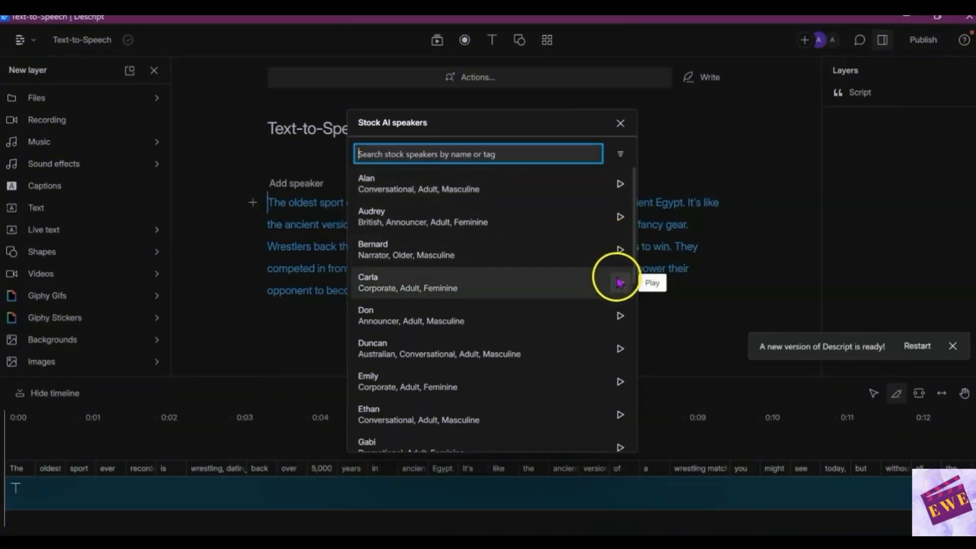
{"action": "left_click", "coordinate": [954, 346]}
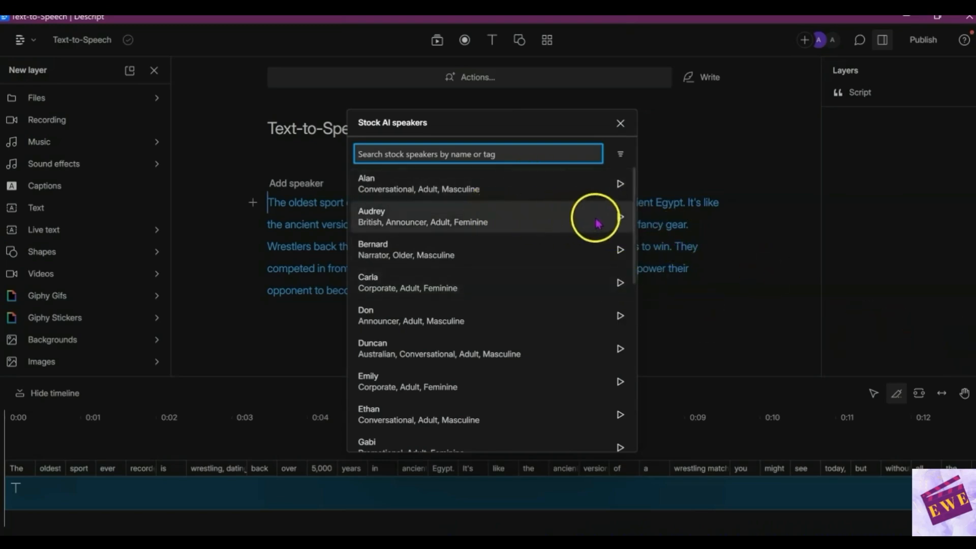
{"action": "left_click", "coordinate": [620, 217]}
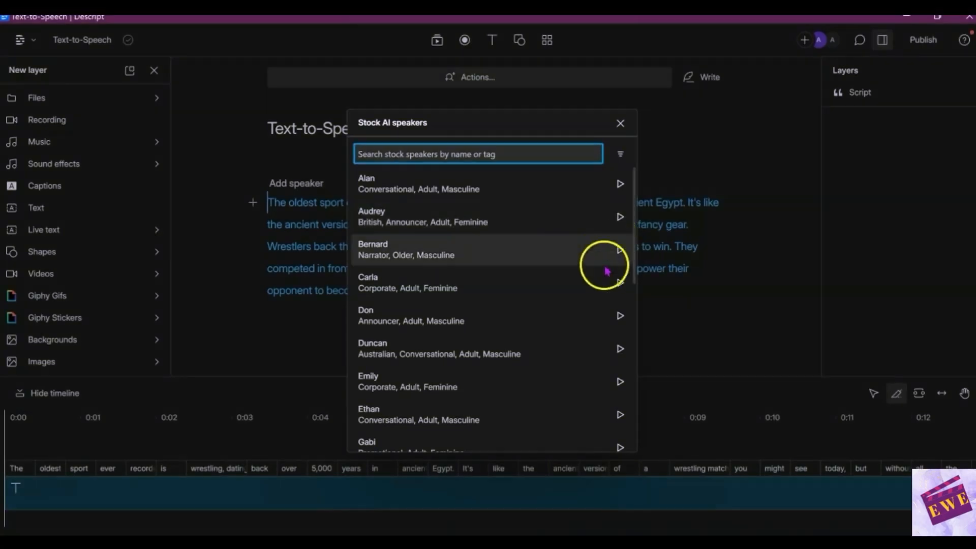
{"action": "scroll", "coordinate": [594, 327], "scroll_direction": "down", "scroll_amount": 2}
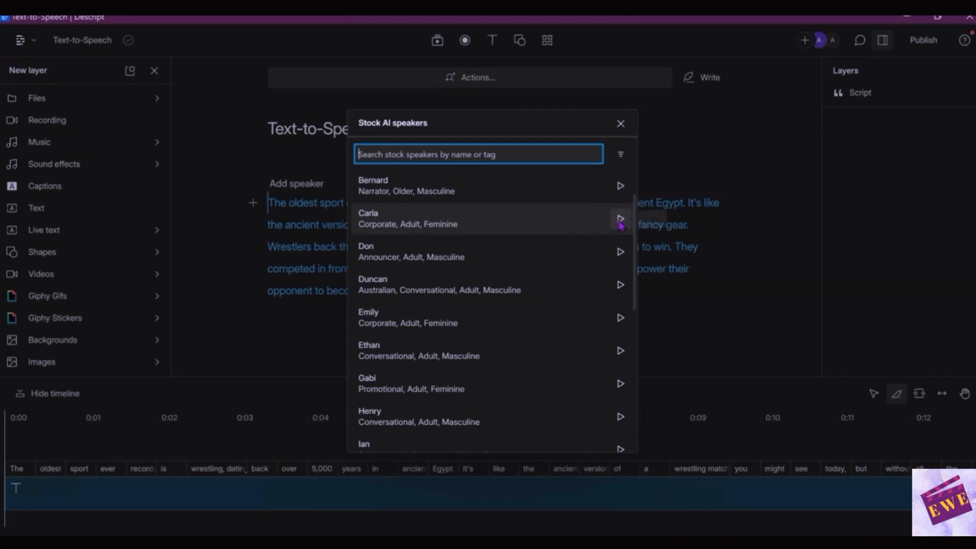
{"action": "left_click", "coordinate": [620, 252]}
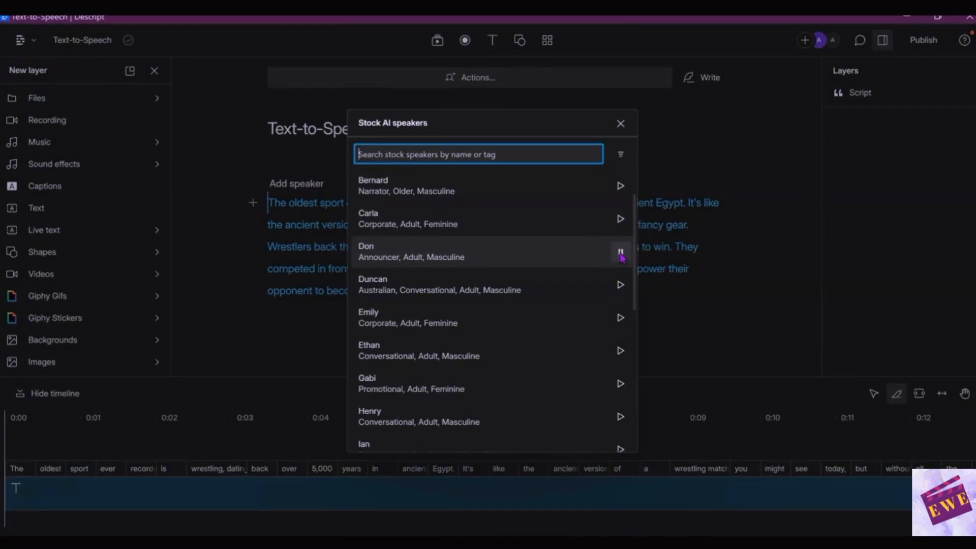
Preview the conversational adult feminine voice Nancy and assign it as the script's speaker
{"action": "scroll", "coordinate": [584, 336], "scroll_direction": "down", "scroll_amount": 5}
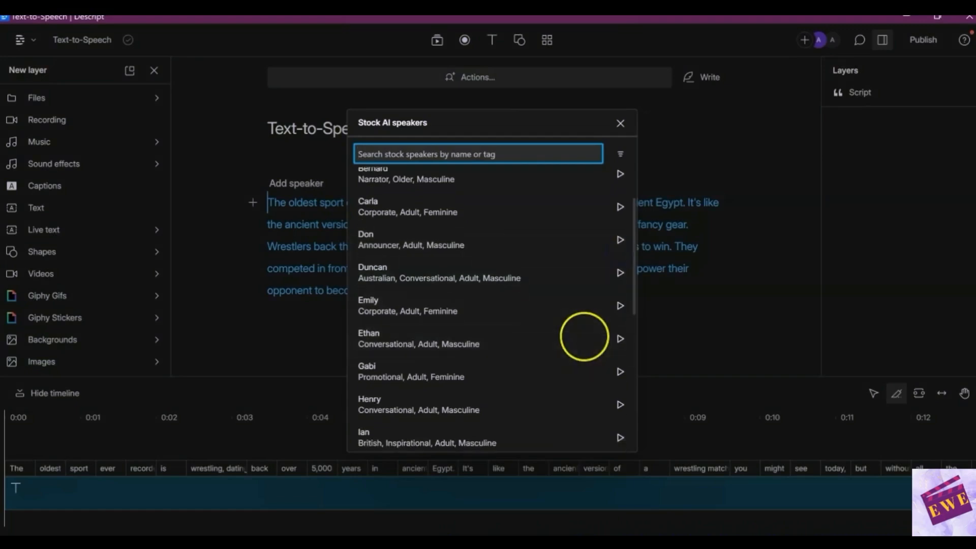
{"action": "scroll", "coordinate": [584, 338], "scroll_direction": "down", "scroll_amount": 2}
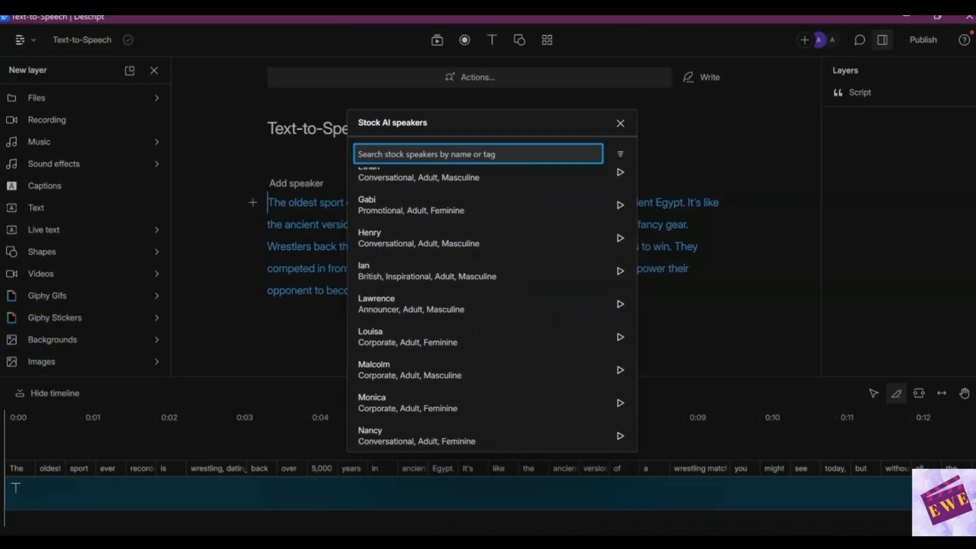
{"action": "scroll", "coordinate": [391, 277], "scroll_direction": "down", "scroll_amount": 3}
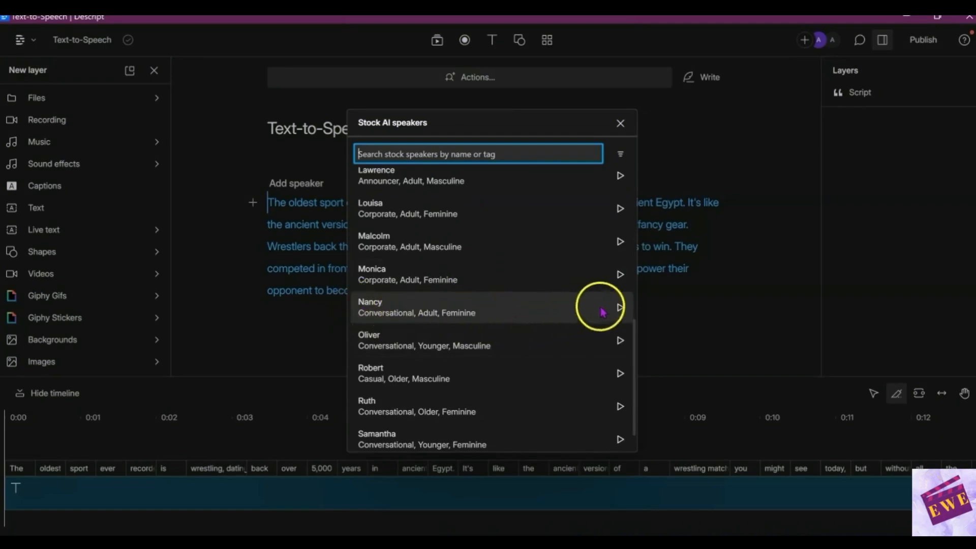
{"action": "left_click", "coordinate": [620, 308]}
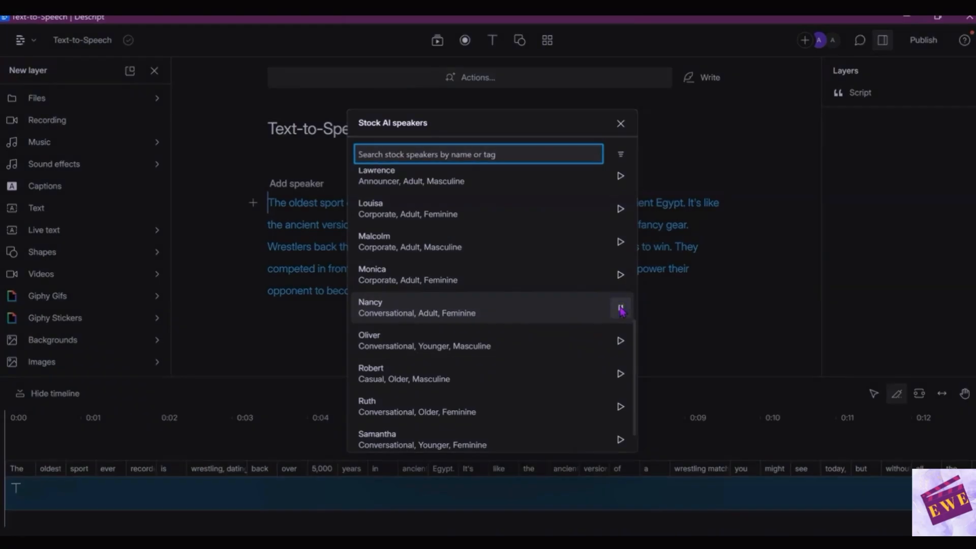
{"action": "left_click", "coordinate": [365, 304]}
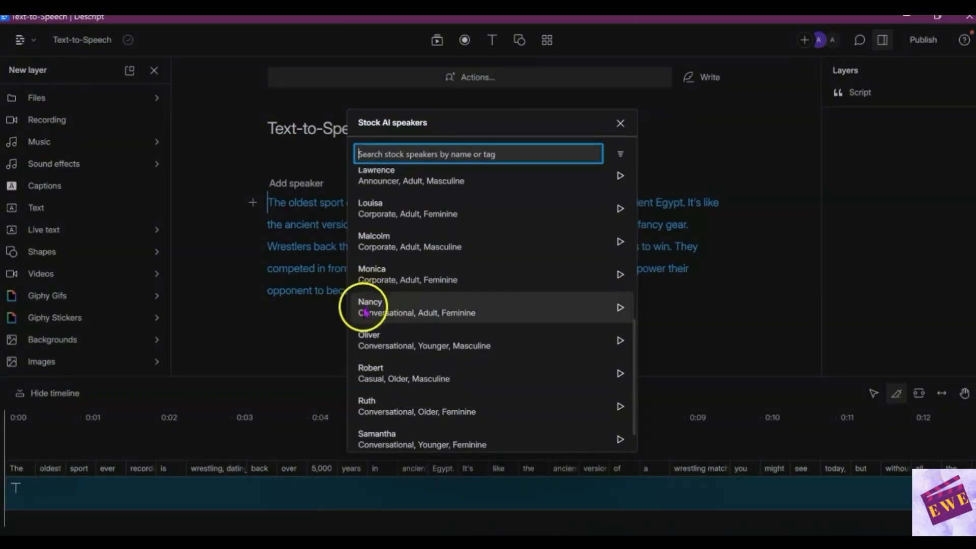
{"action": "left_click", "coordinate": [373, 315]}
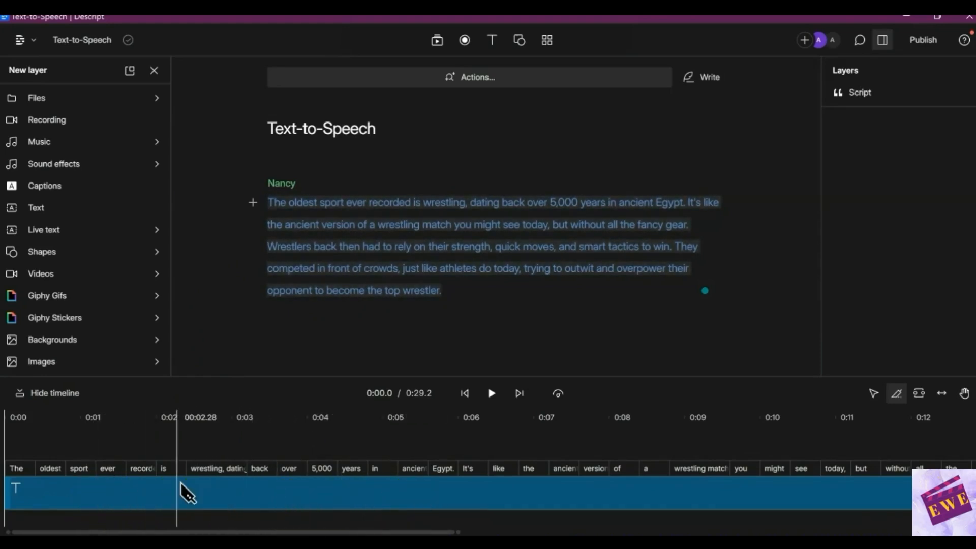
Play the generated narration from the first word of the script, then stop playback
{"action": "left_click", "coordinate": [237, 245]}
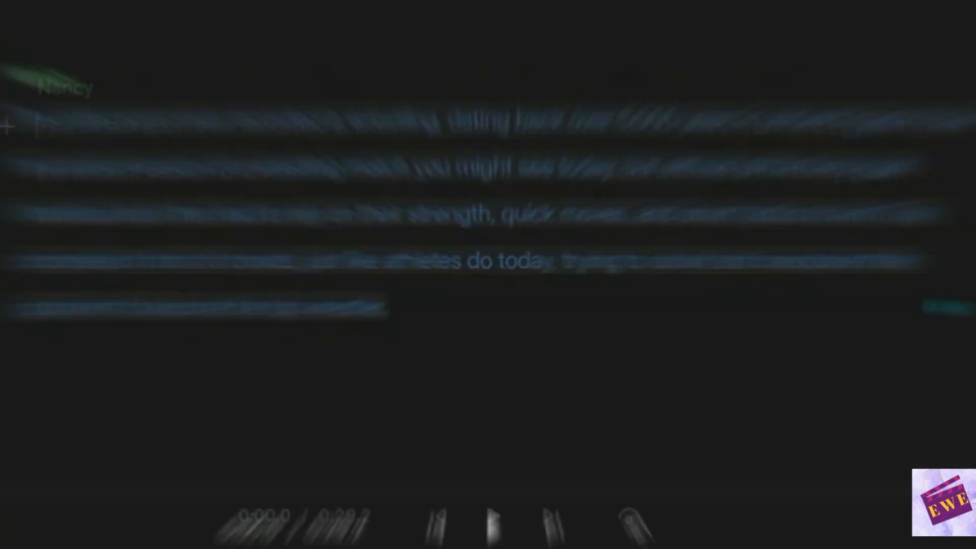
{"action": "left_click", "coordinate": [276, 204]}
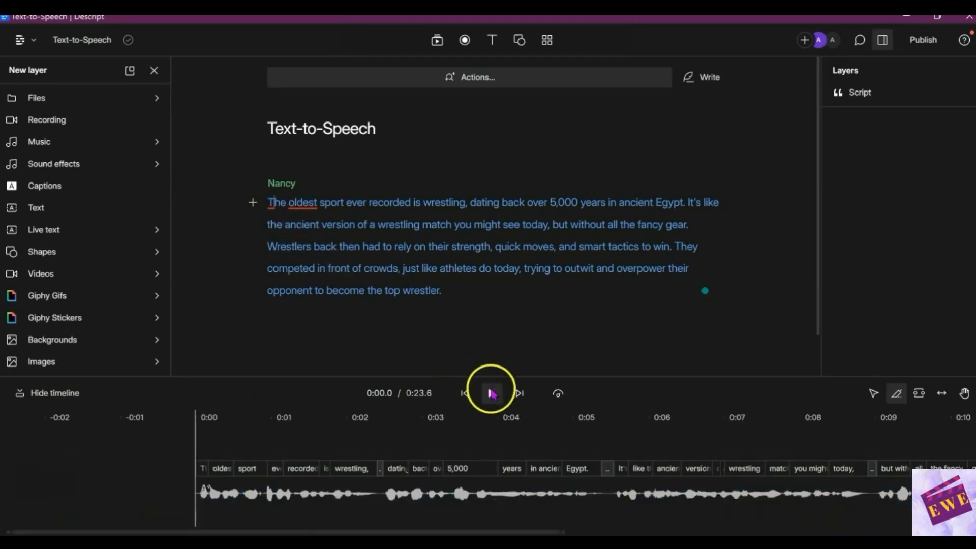
{"action": "left_click", "coordinate": [492, 393]}
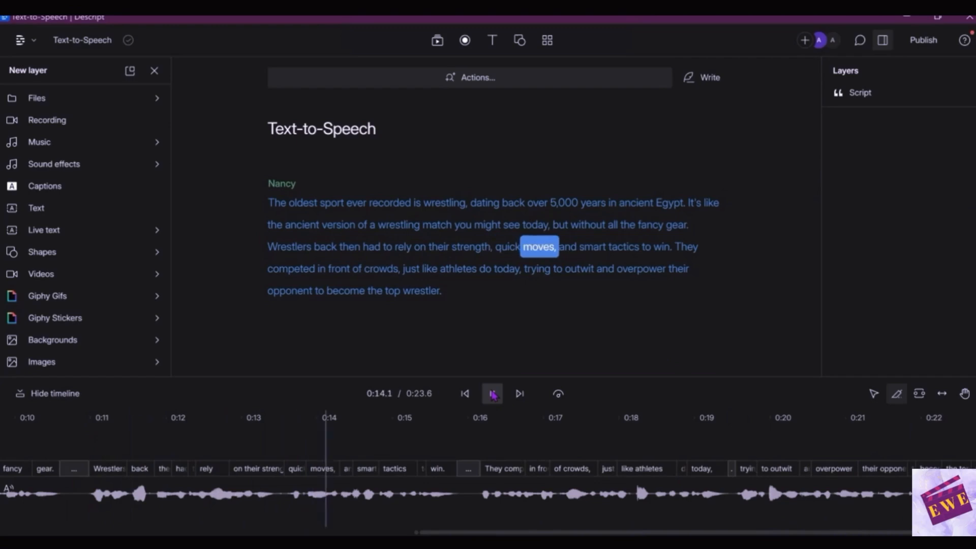
{"action": "left_click", "coordinate": [492, 393]}
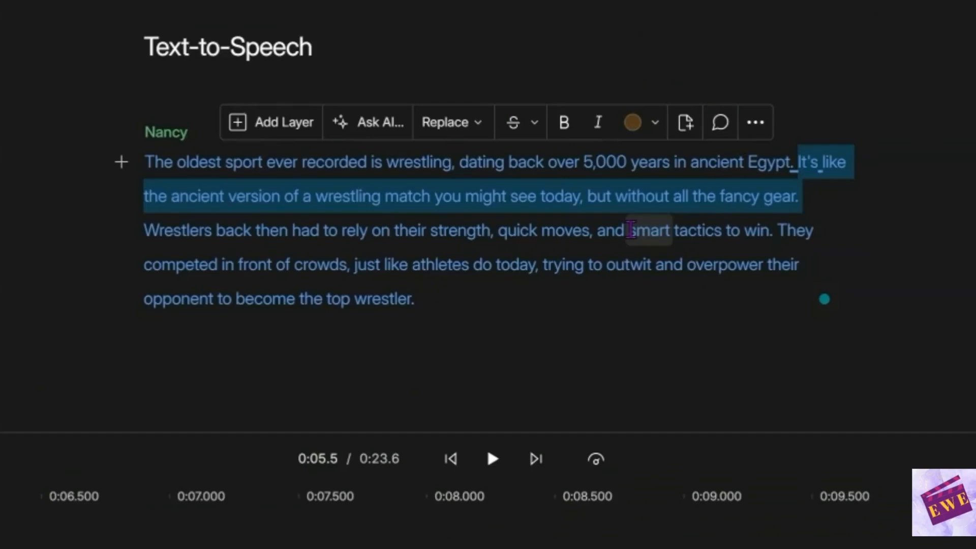
Delete the selected sentence from "It's like the ancient version of a wrestling match" through "fancy gear." in the script
{"action": "key", "text": "BackSpace"}
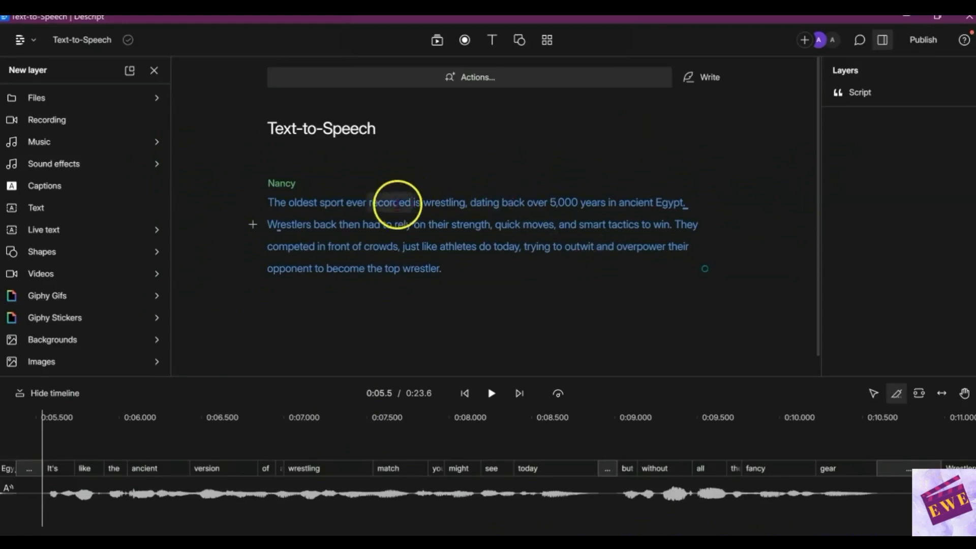
{"action": "triple_click", "coordinate": [272, 230]}
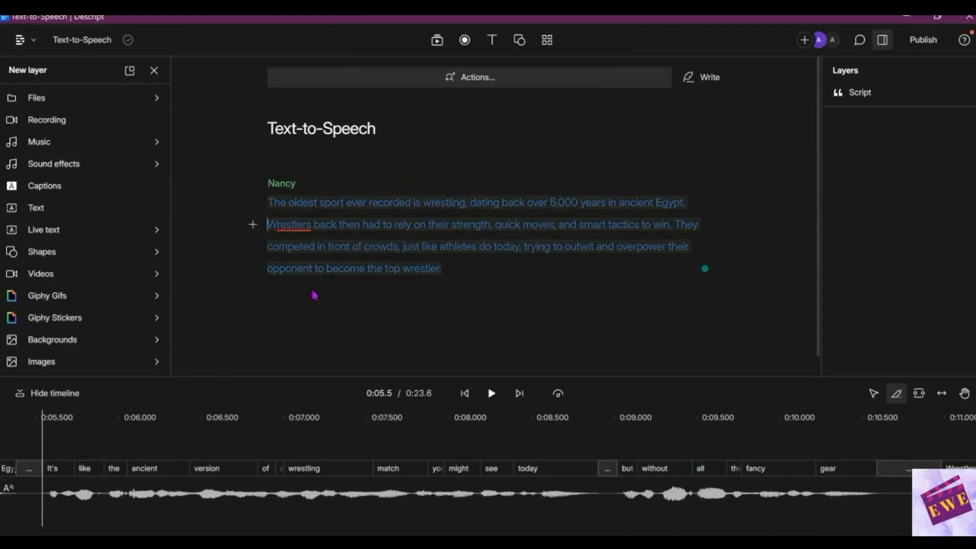
Start a new paragraph in the script before the sentence "They competed in front of crowds"
{"action": "left_click", "coordinate": [340, 339]}
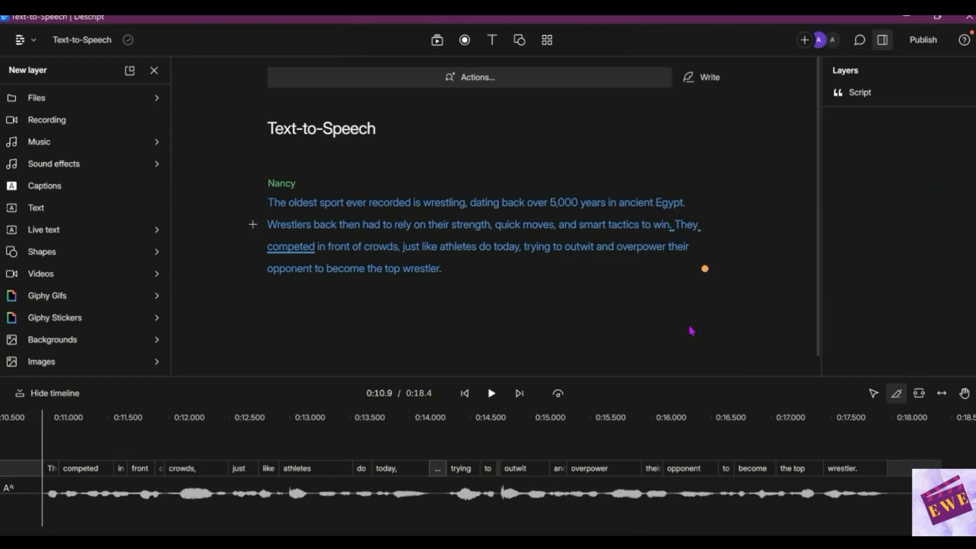
{"action": "key", "text": "Return"}
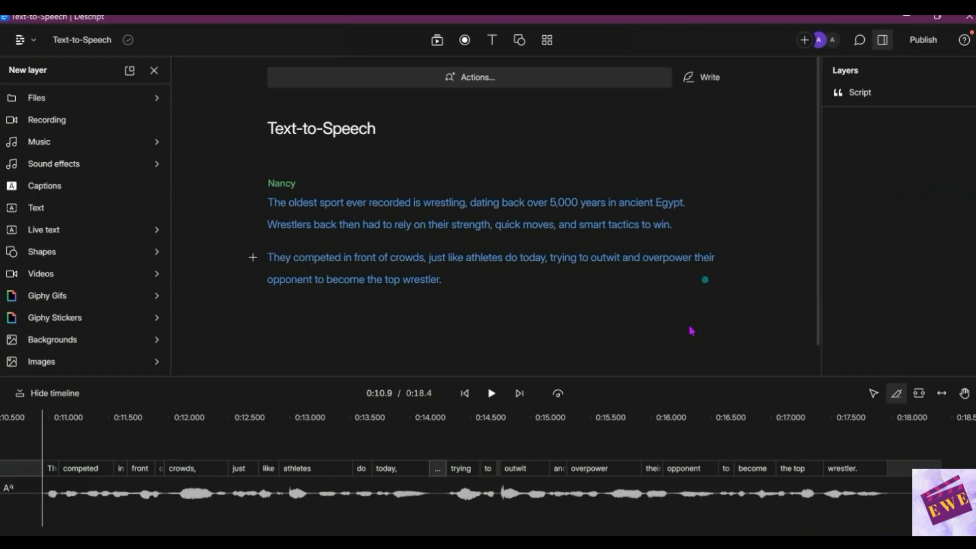
{"action": "left_click", "coordinate": [489, 261]}
{"action": "left_click", "coordinate": [252, 257]}
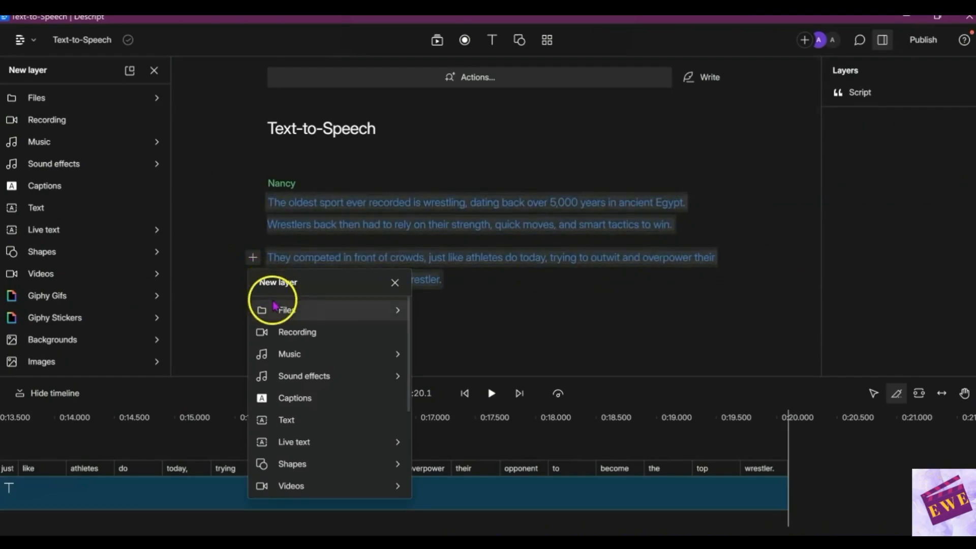
Insert a speaker label above the "They competed" paragraph, preview the stock AI voice Bernard and assign it to that paragraph
{"action": "left_click", "coordinate": [19, 40]}
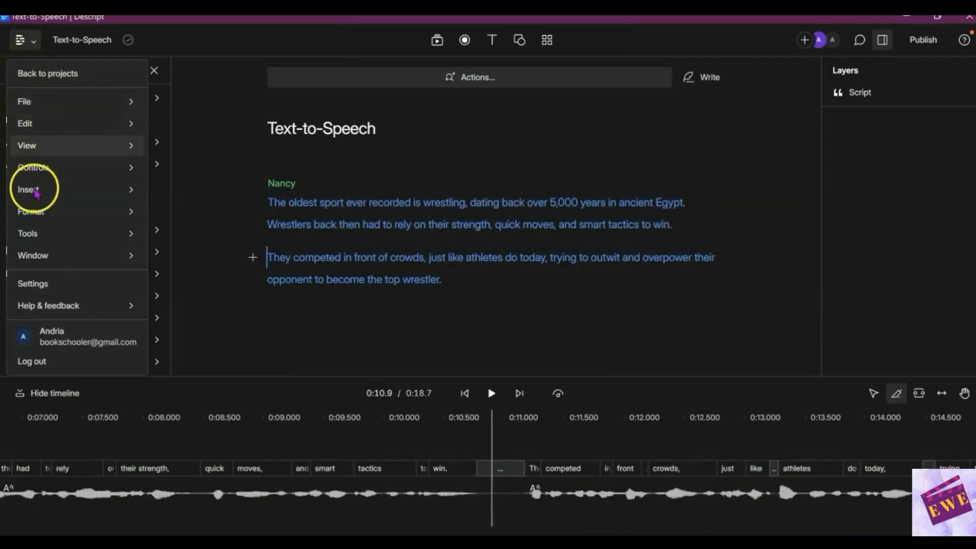
{"action": "mouse_move", "coordinate": [131, 189]}
{"action": "left_click", "coordinate": [184, 259]}
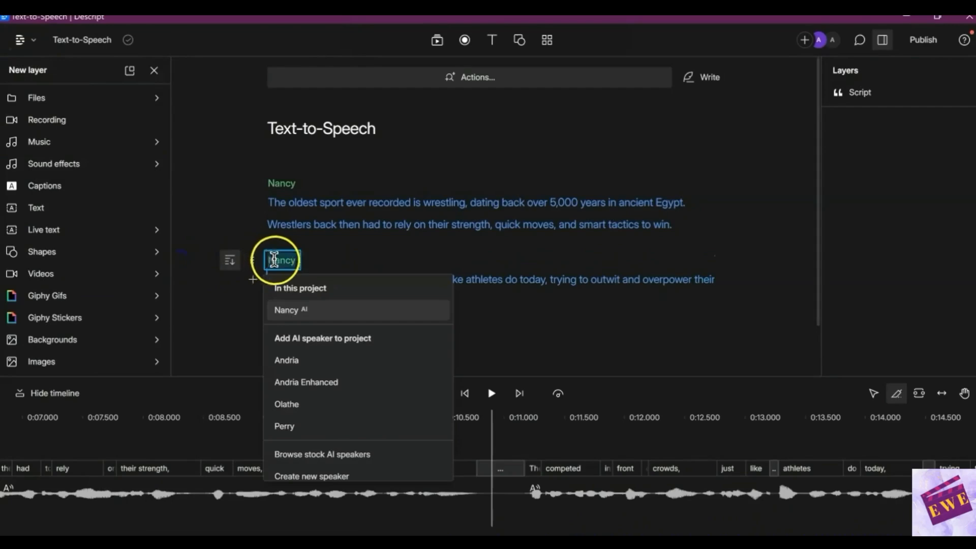
{"action": "left_click", "coordinate": [320, 452]}
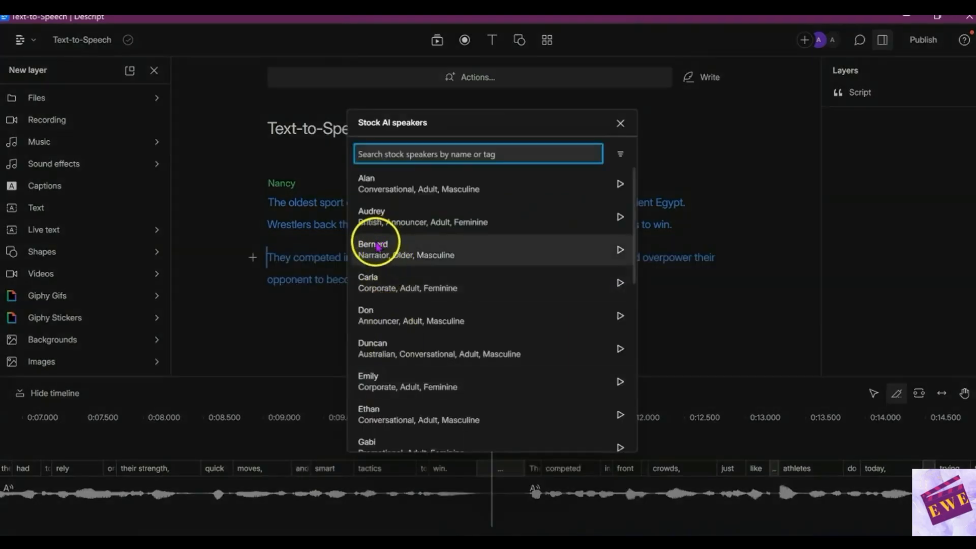
{"action": "left_click", "coordinate": [620, 249]}
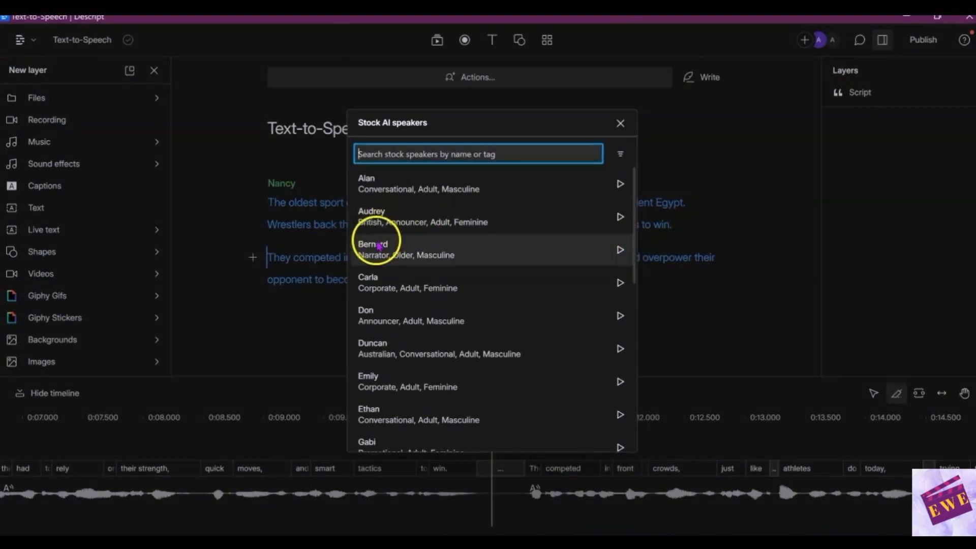
{"action": "left_click", "coordinate": [379, 247]}
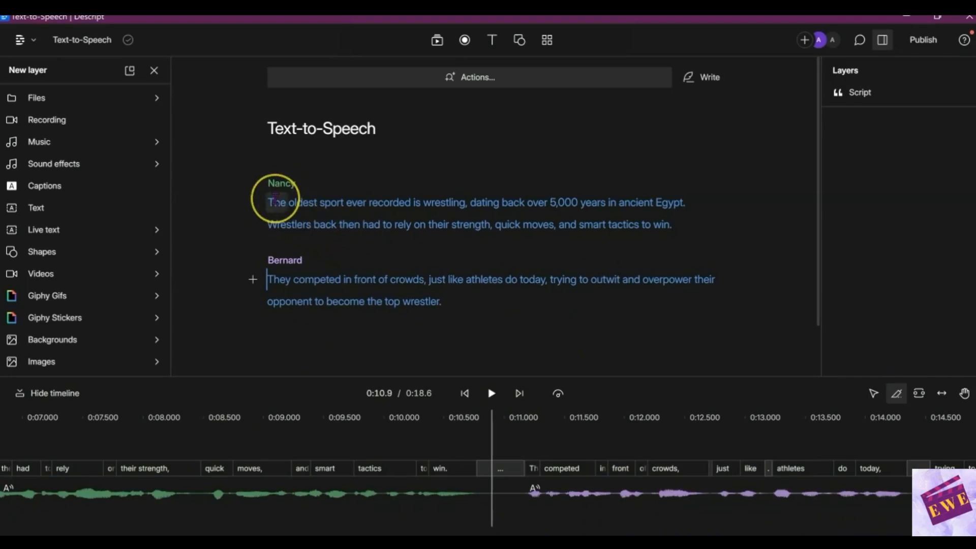
Play the two-speaker narration from the first word of the script
{"action": "left_click", "coordinate": [275, 201]}
{"action": "left_click", "coordinate": [491, 393]}
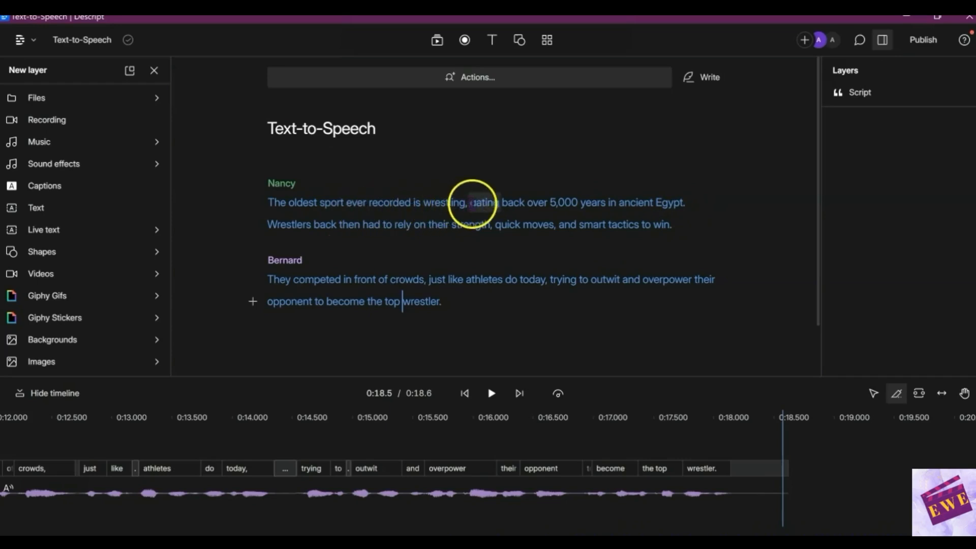
Delete the comma after "wrestling" in the first sentence, and play that sentence from the start to check its delivery
{"action": "left_click", "coordinate": [470, 203]}
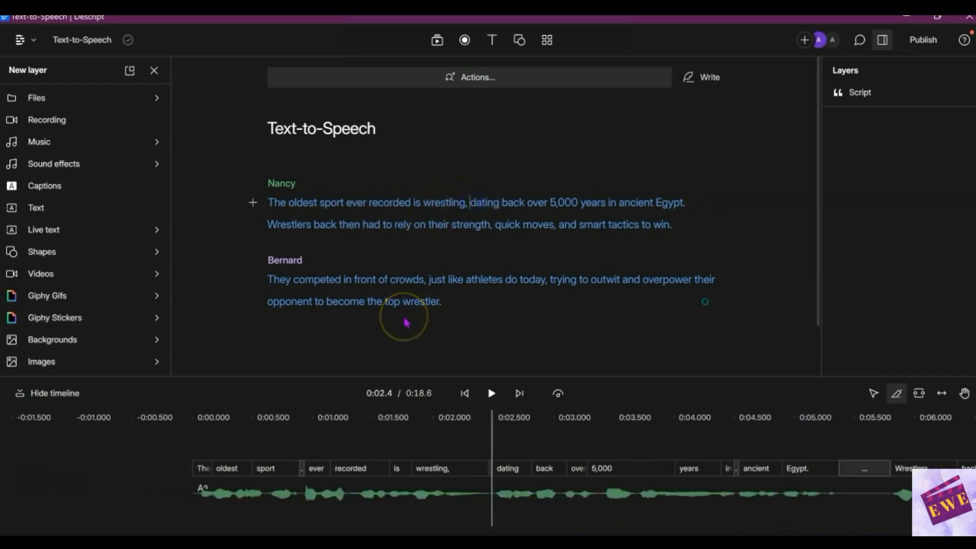
{"action": "key", "text": "BackSpace"}
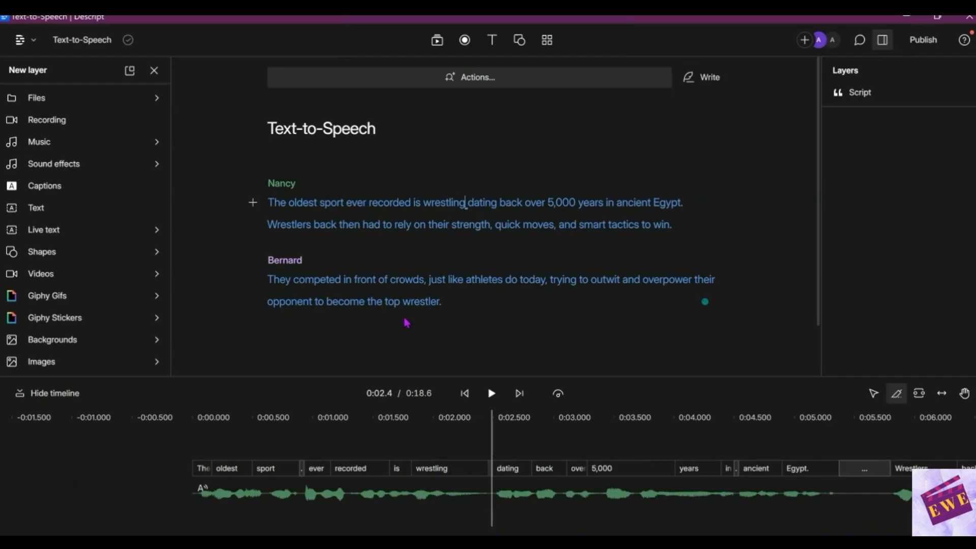
{"action": "left_click", "coordinate": [268, 204]}
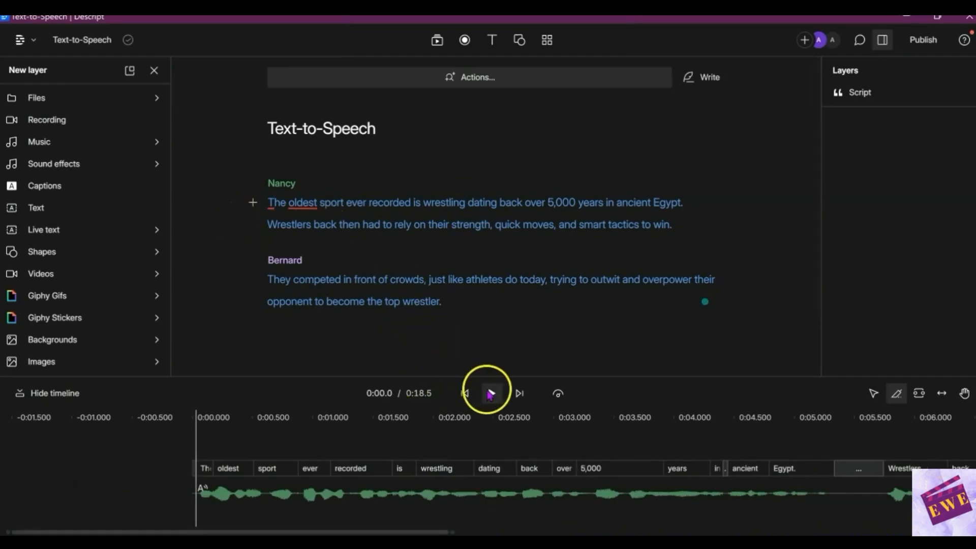
{"action": "left_click", "coordinate": [492, 395]}
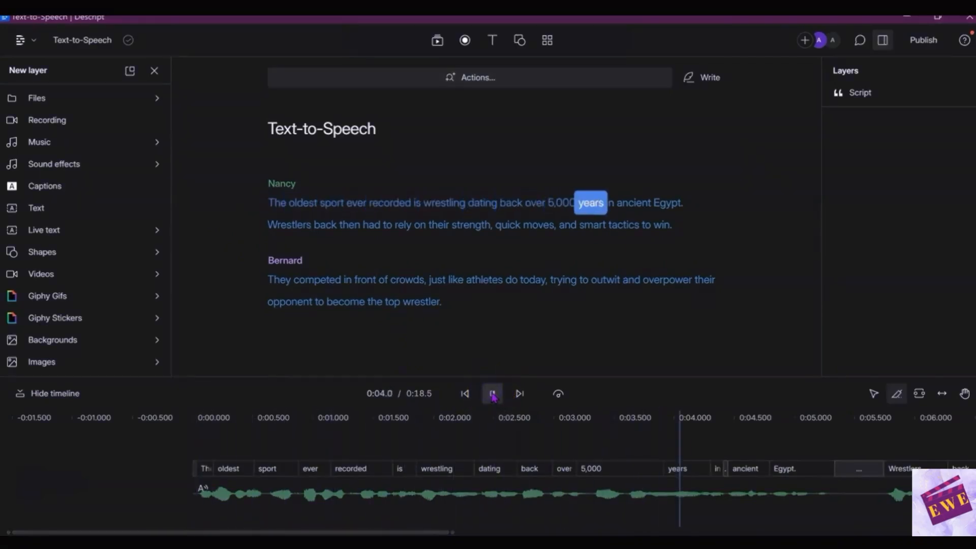
{"action": "left_click", "coordinate": [492, 394]}
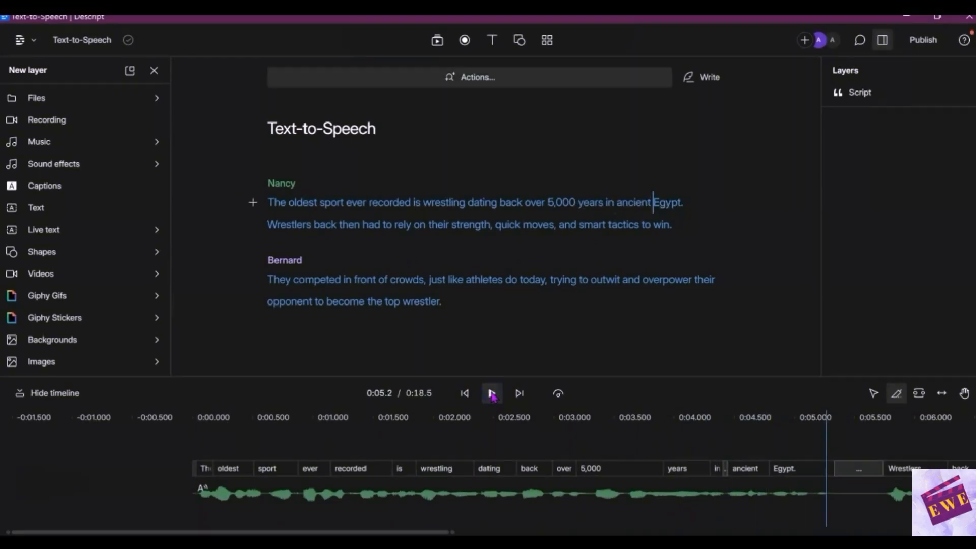